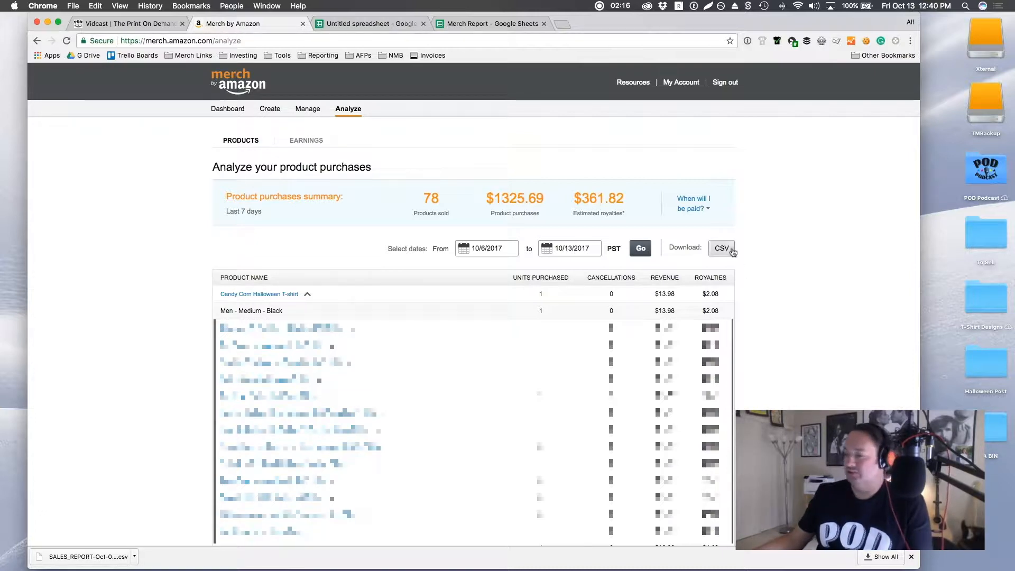
Step: Switch to the untitled spreadsheet and highlight the Gender, Size and Color headings
click(403, 21)
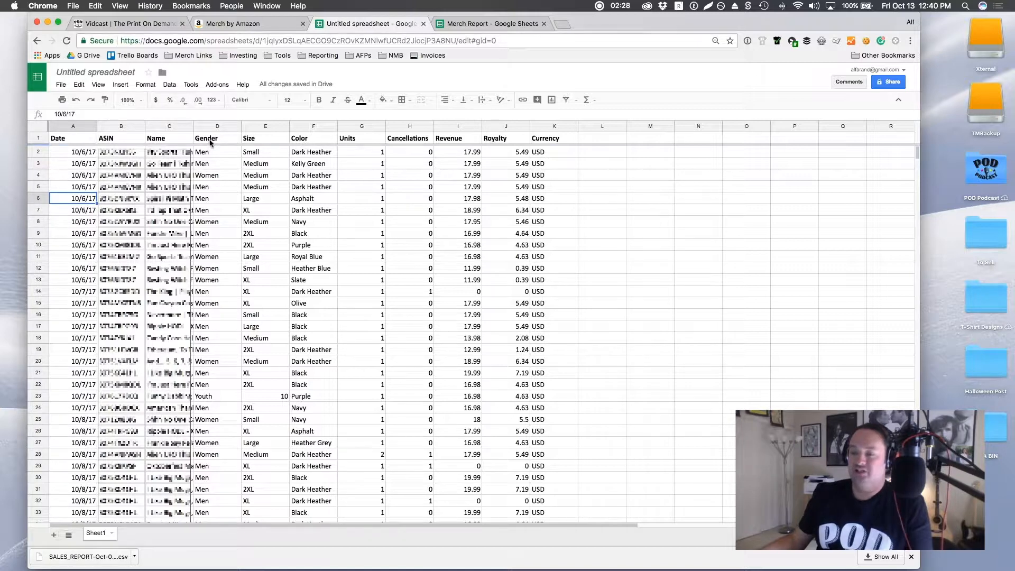
click(215, 144)
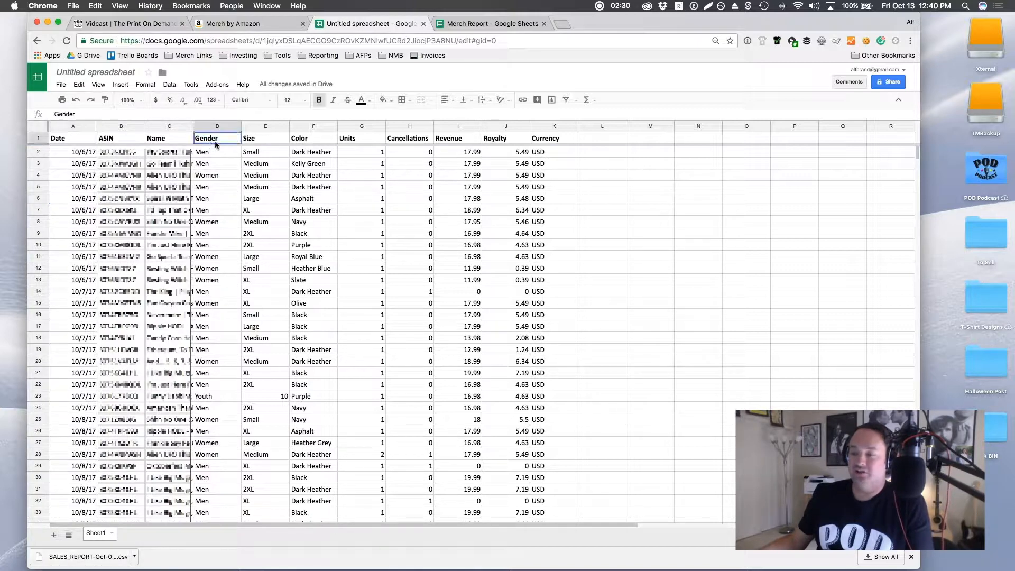
drag(215, 144, 315, 140)
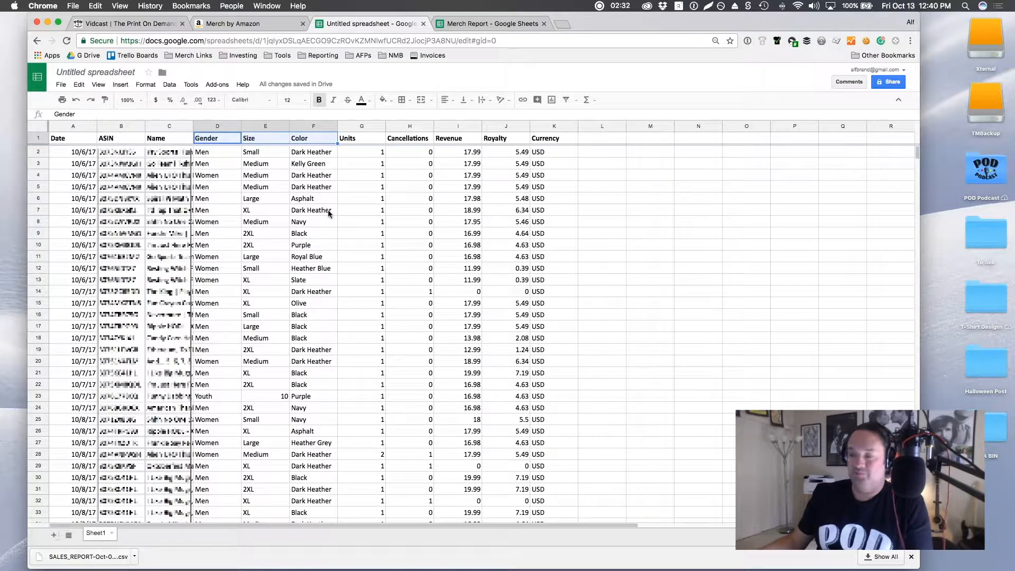
click(655, 261)
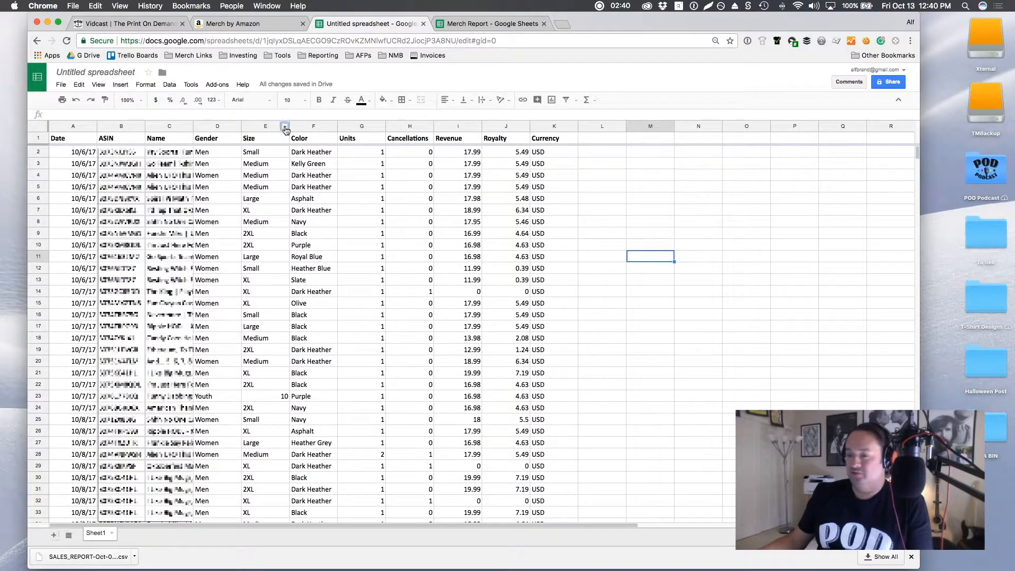
Step: Sort the sheet from A to Z by the Size column, followed by an A to Z sort on the Color column
click(284, 125)
click(343, 281)
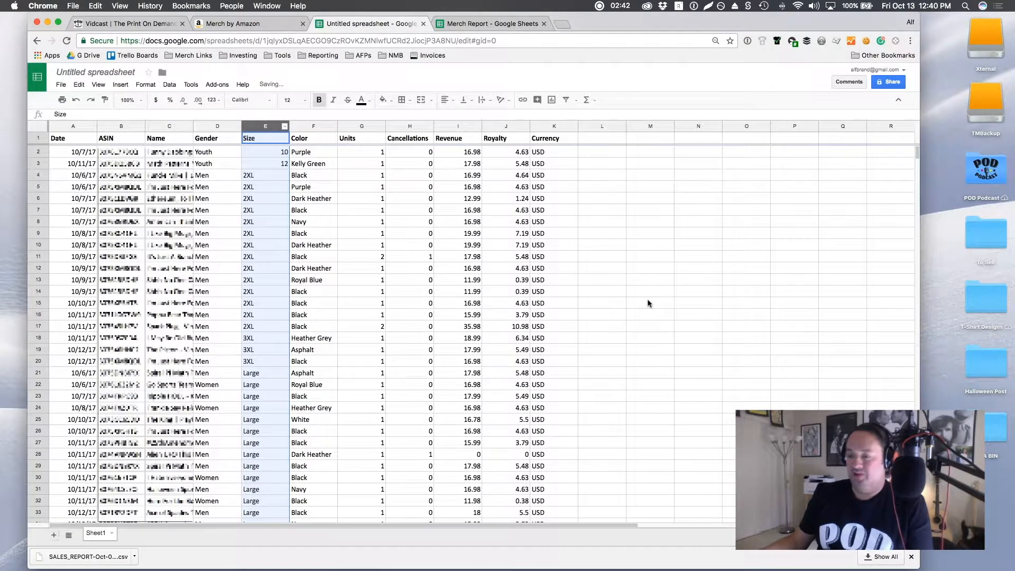
click(334, 127)
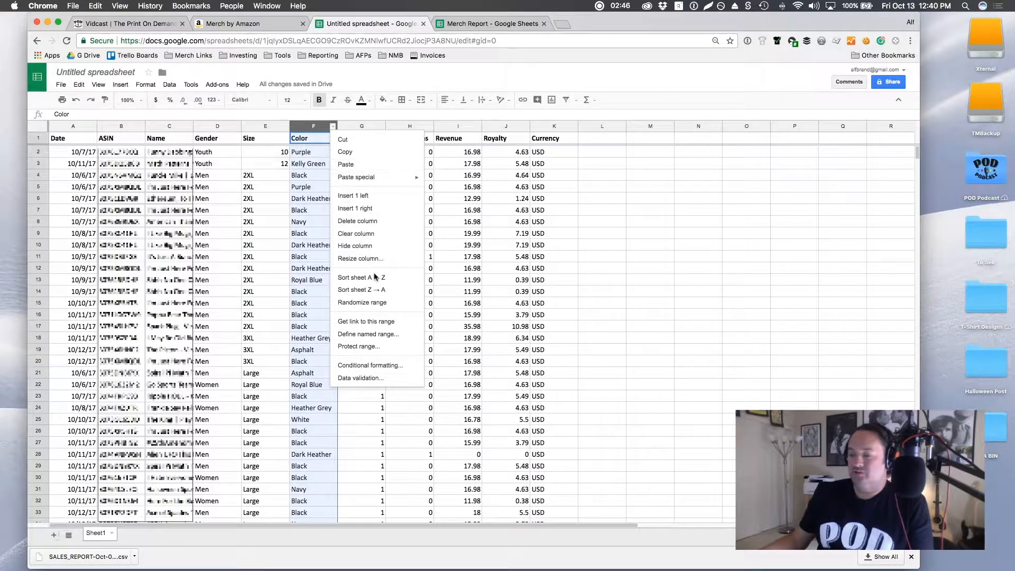
click(373, 278)
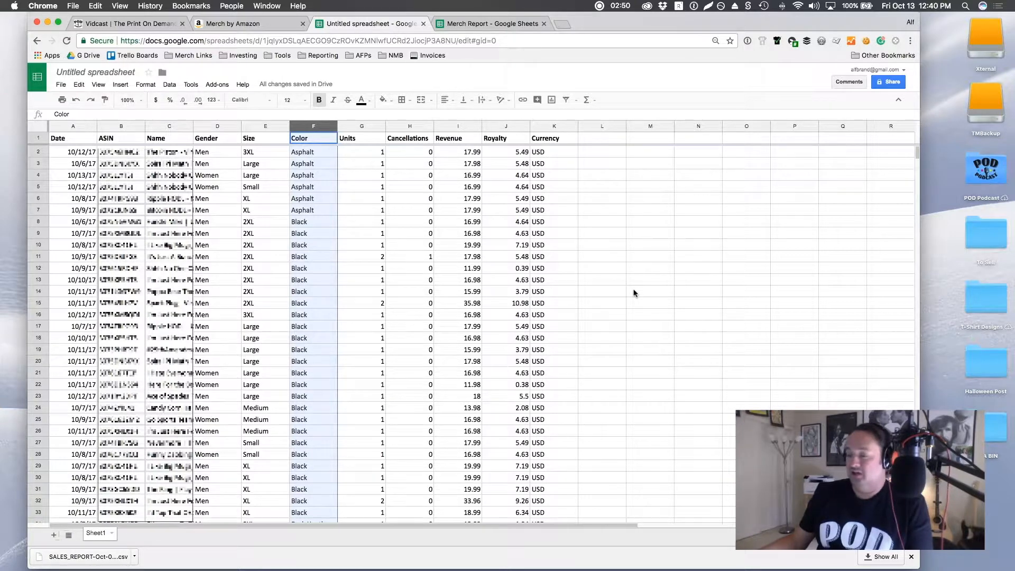
click(654, 294)
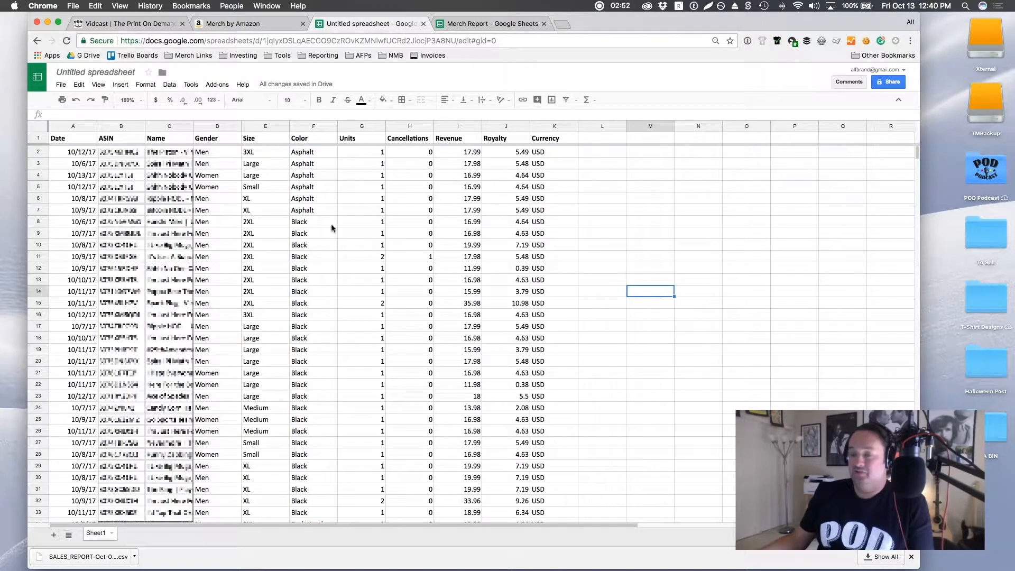
Step: Create a pivot table from the entire sales sheet and group its rows by Color
click(37, 130)
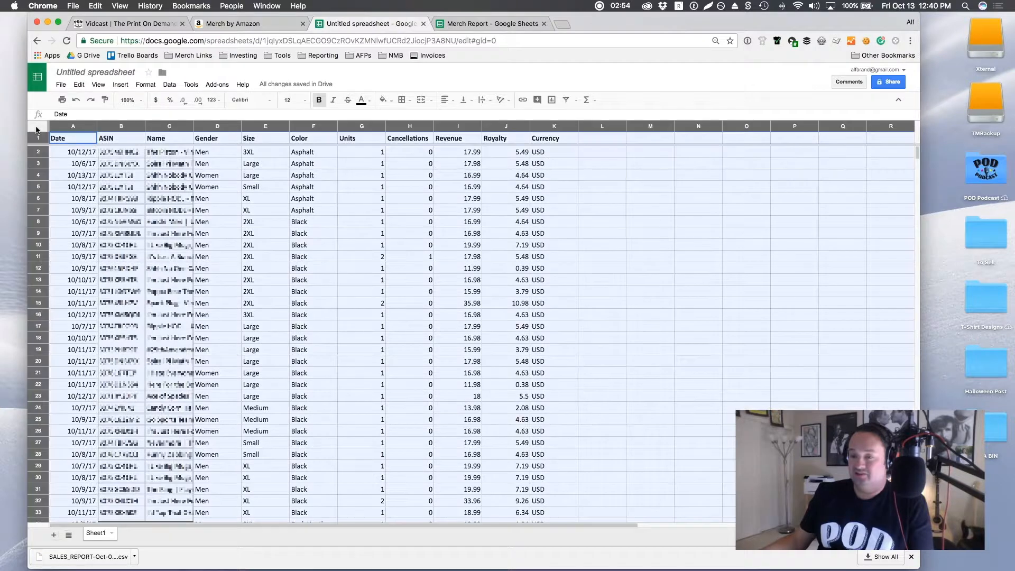
click(170, 85)
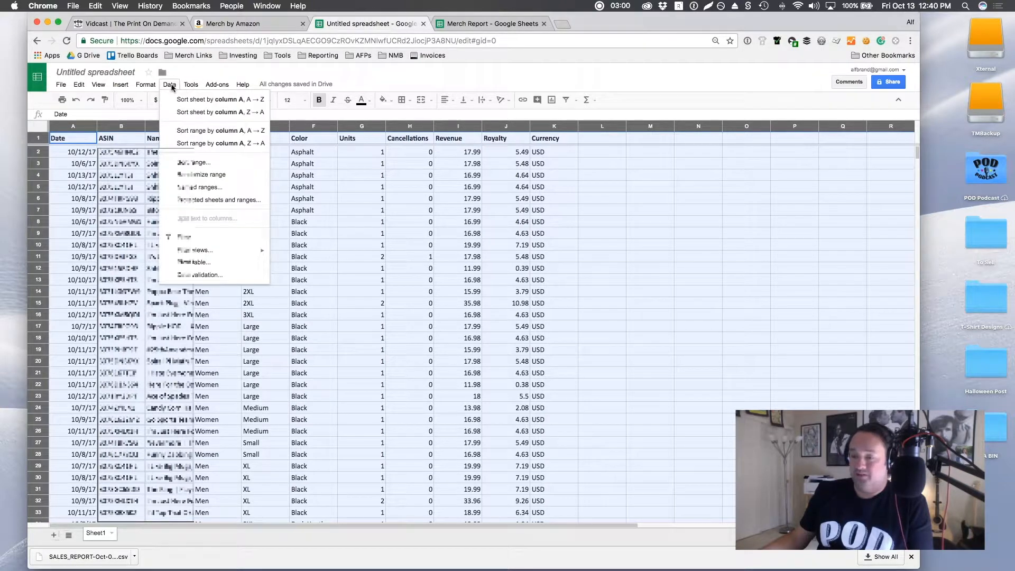
click(227, 263)
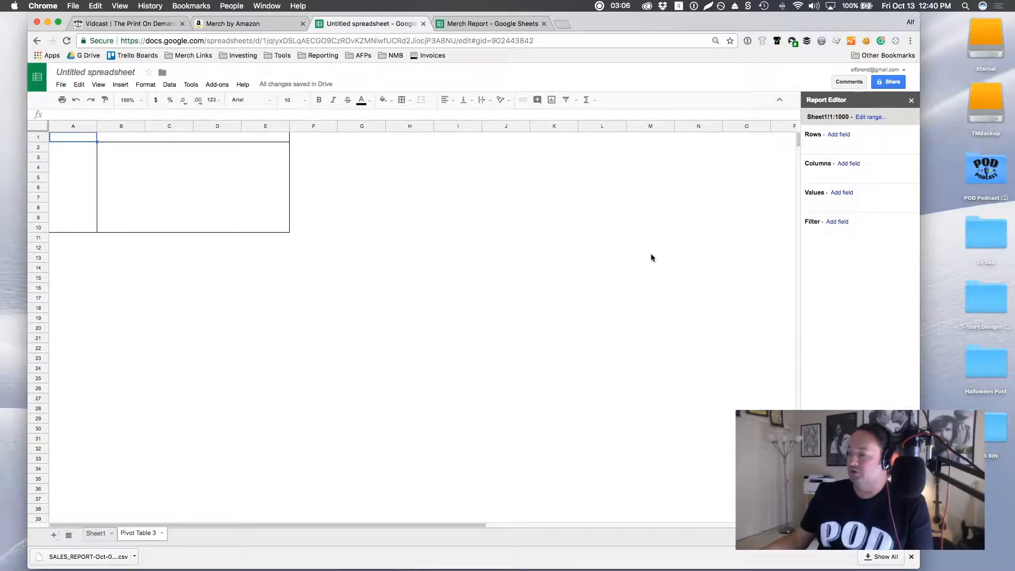
click(847, 136)
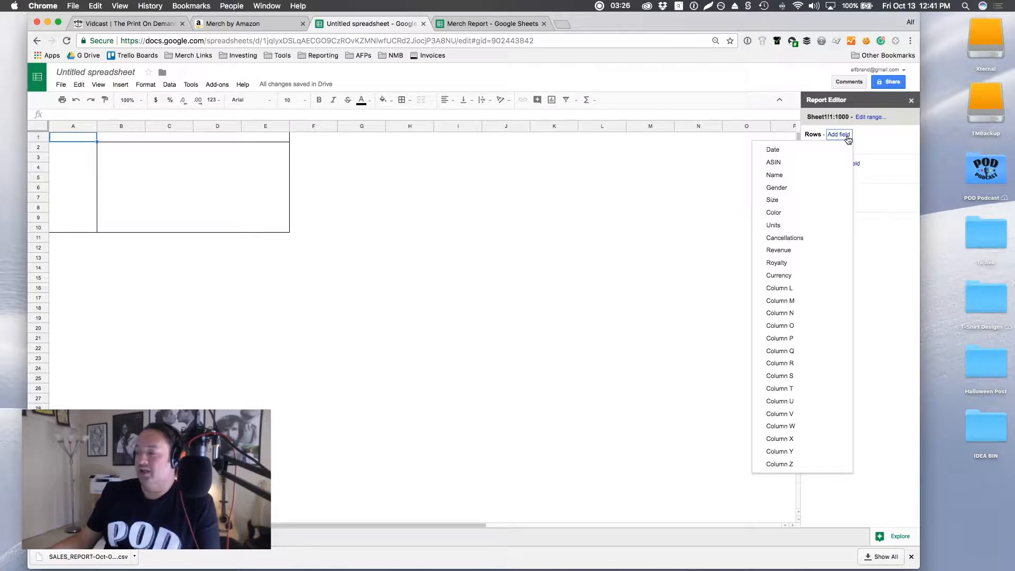
click(830, 214)
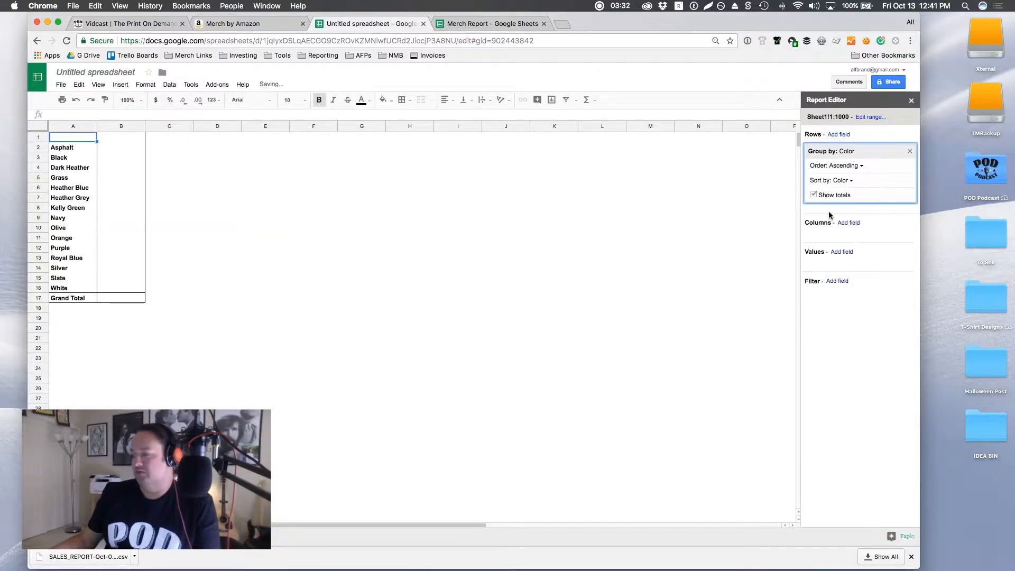
Step: Group the pivot table's columns by Cancellations and display Cancellations as the values, summarized by SUM
click(848, 224)
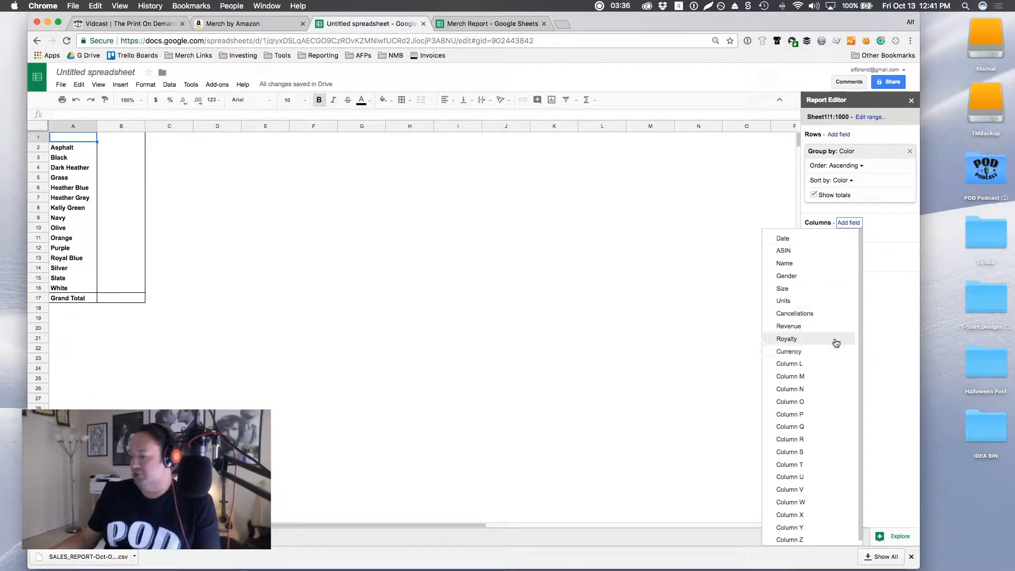
click(835, 316)
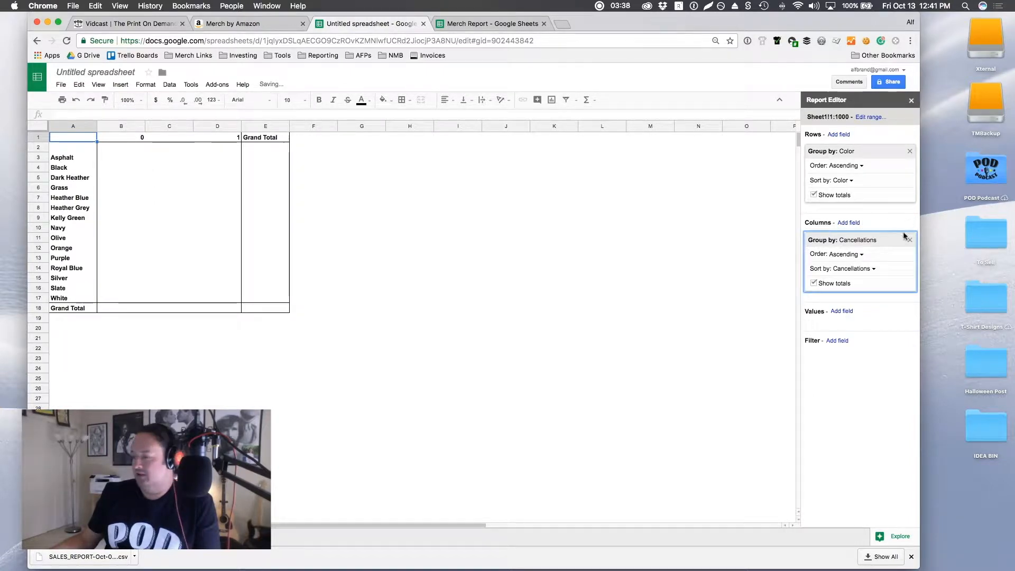
click(845, 312)
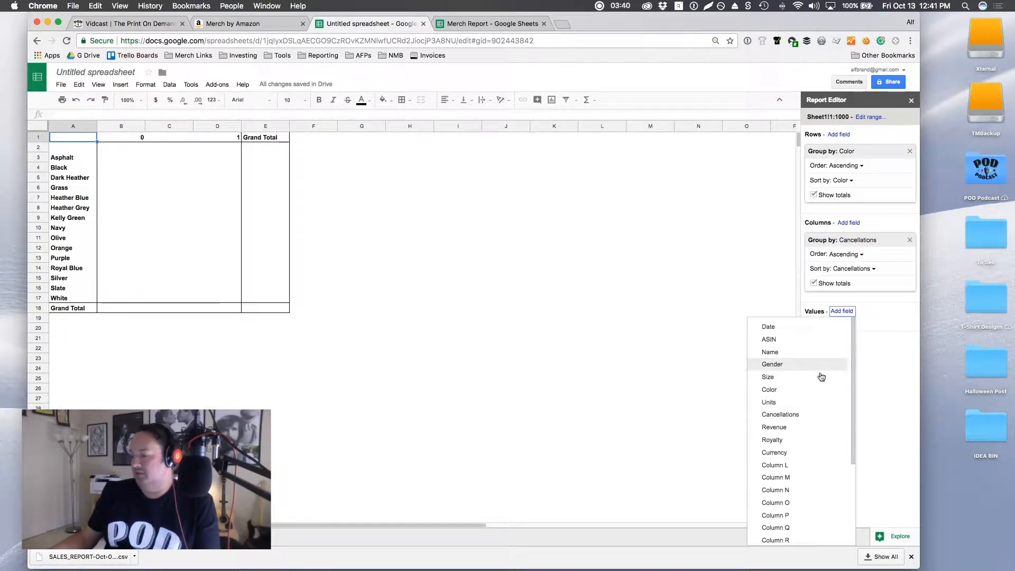
click(831, 416)
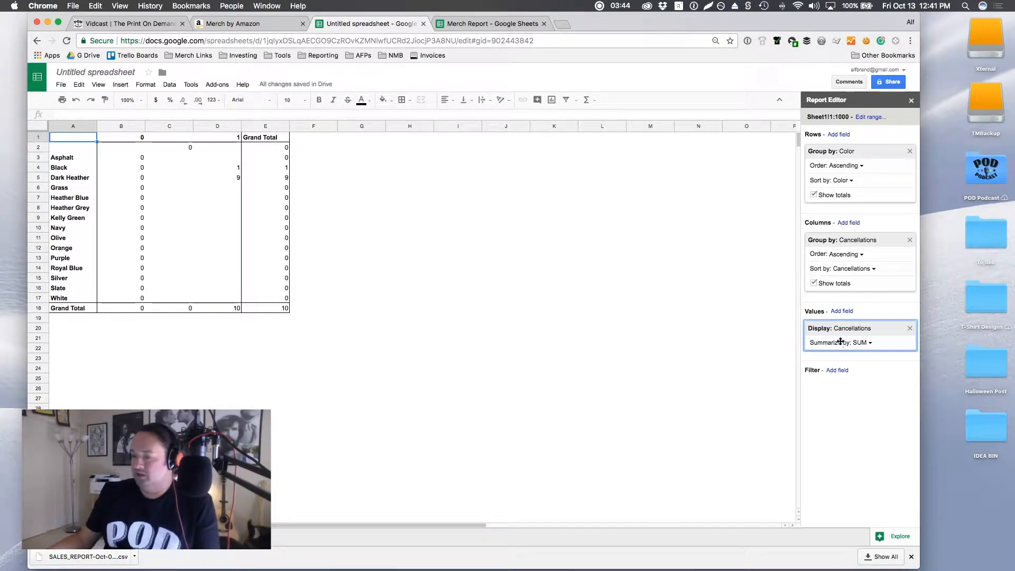
Step: Filter the pivot table on Cancellations, excluding blanks and 0 so that only items with 1 are included
click(843, 371)
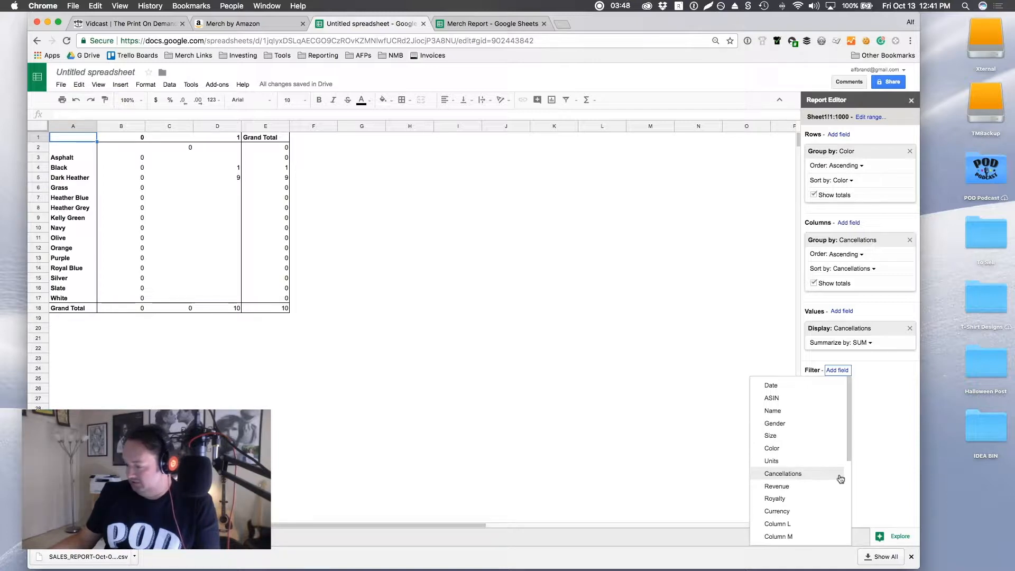
click(836, 475)
click(853, 402)
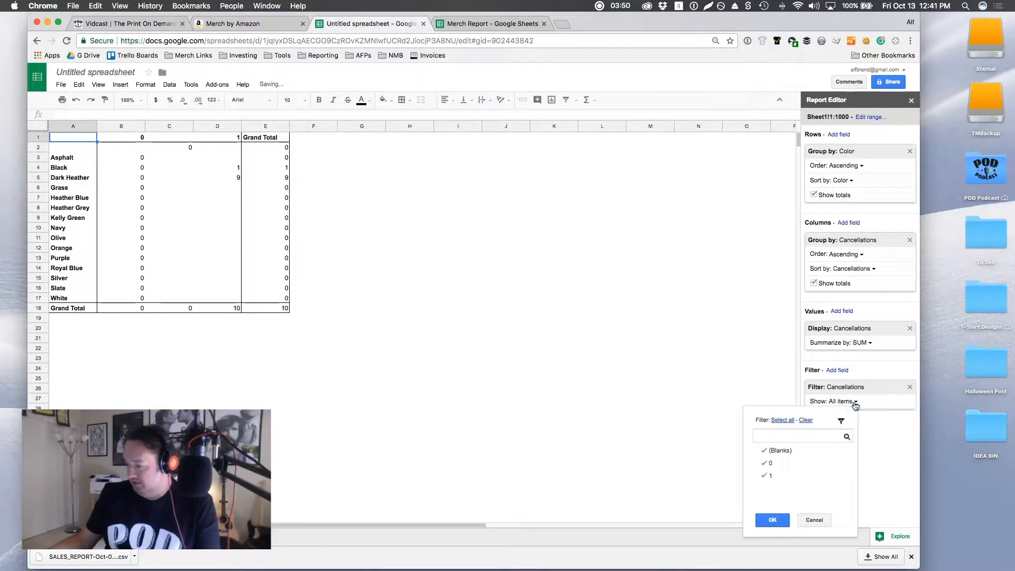
click(764, 450)
click(764, 463)
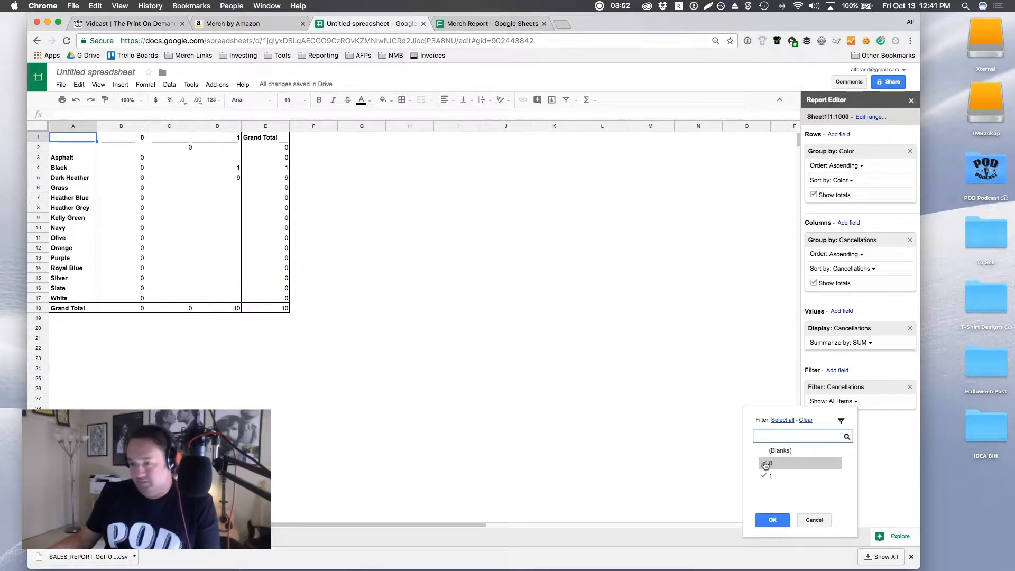
click(773, 521)
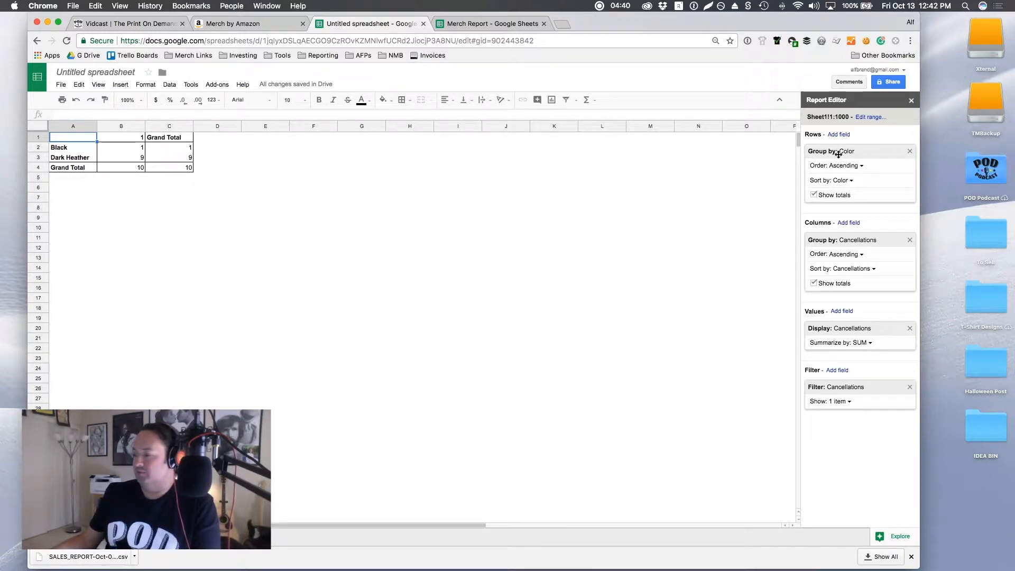
Step: Replace Color with Gender as the pivot table's row grouping
click(909, 151)
click(846, 136)
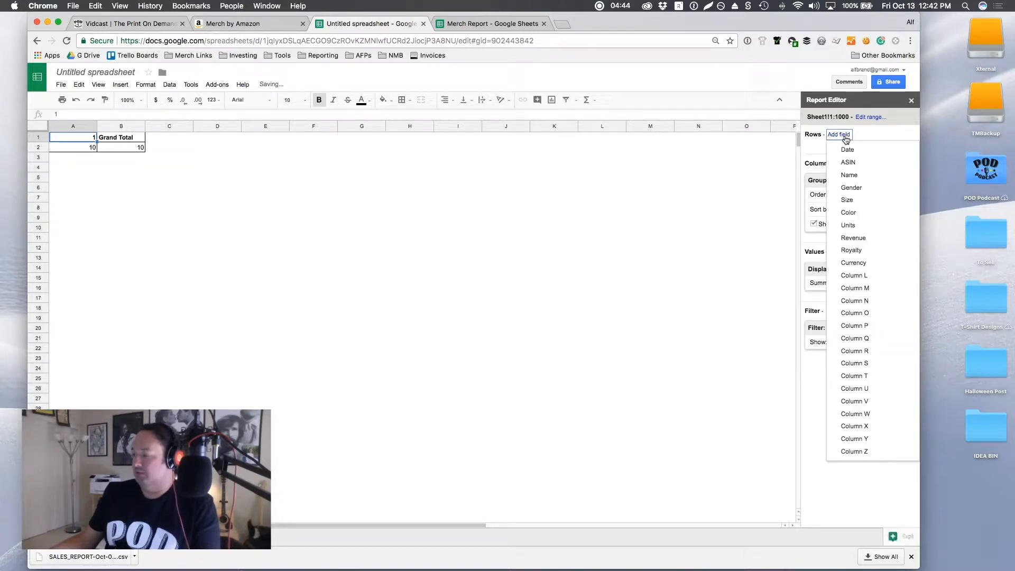
click(862, 189)
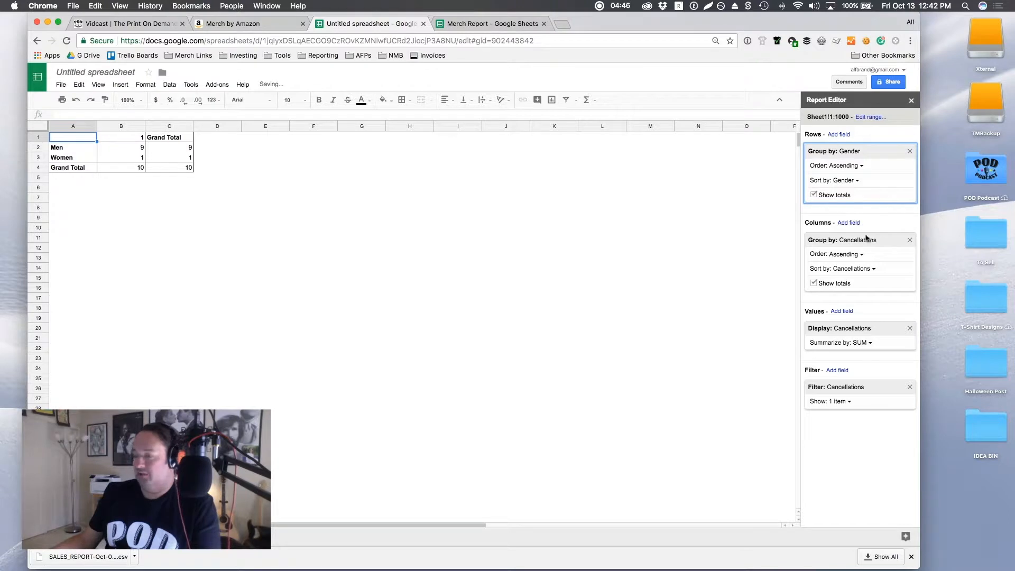
Step: Remove the Cancellations filter and replace Cancellations with Units as the pivot table's column grouping
click(909, 388)
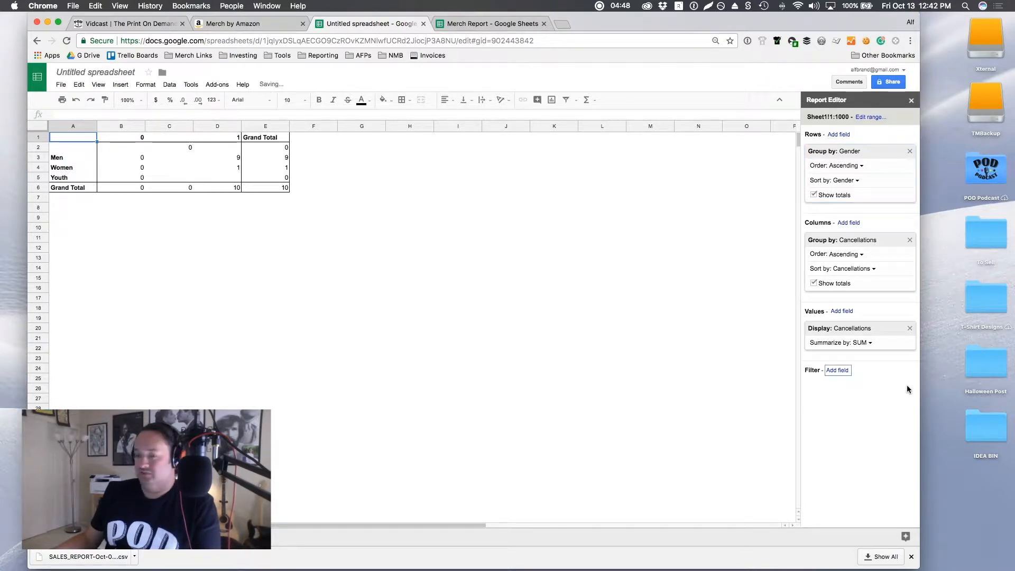
click(910, 240)
click(849, 222)
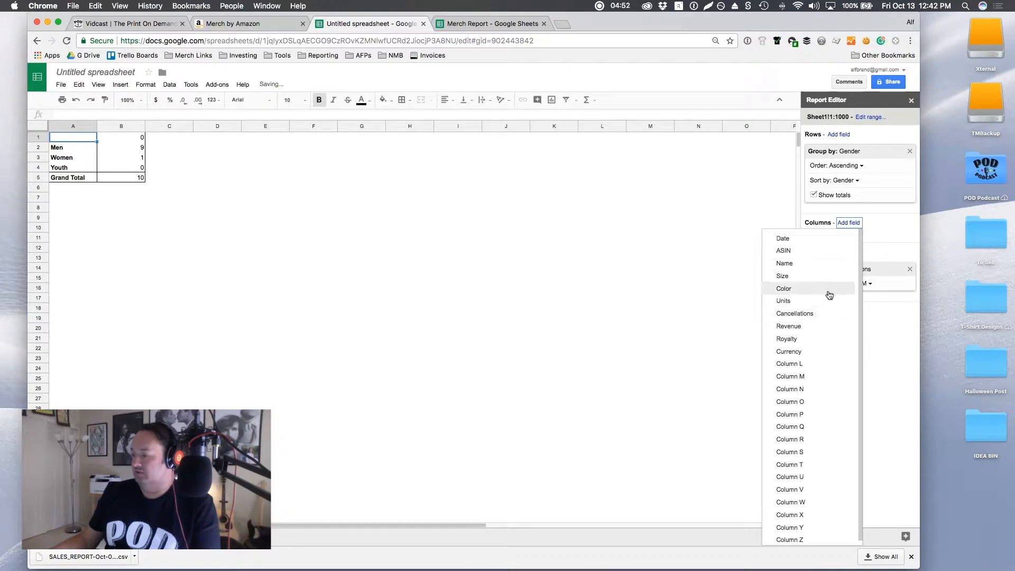
click(830, 302)
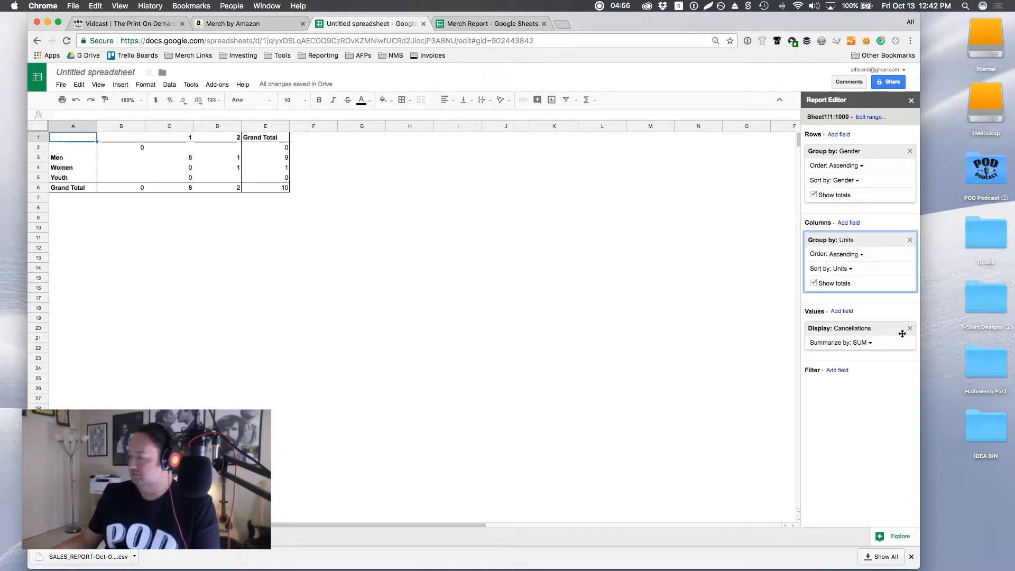
Step: Replace Cancellations with Units in the pivot table's values, summarized by SUM
click(910, 329)
click(842, 311)
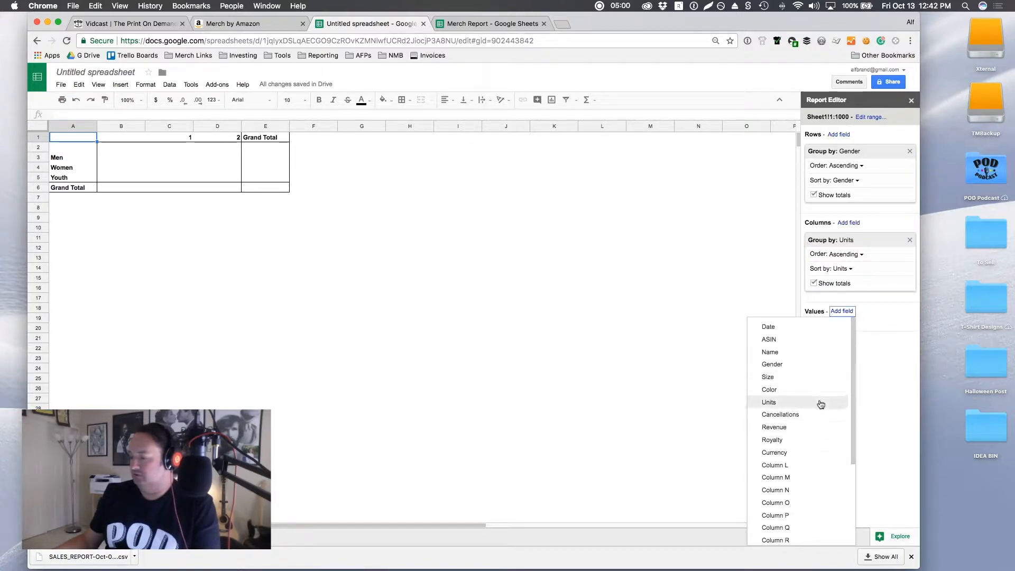
click(821, 402)
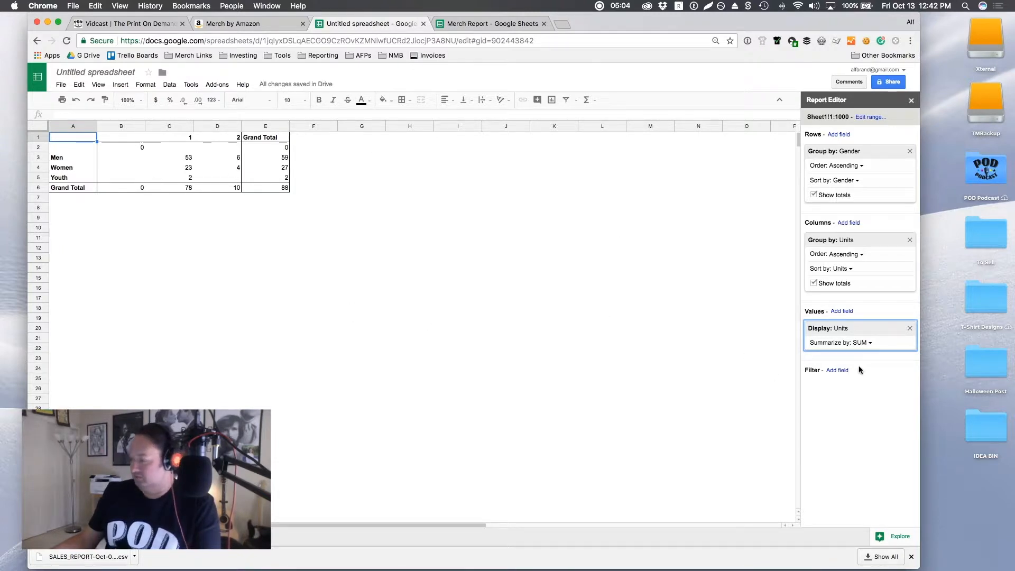
Step: Filter the pivot table on Units, excluding blanks and keeping items 1 and 2
click(838, 370)
click(805, 462)
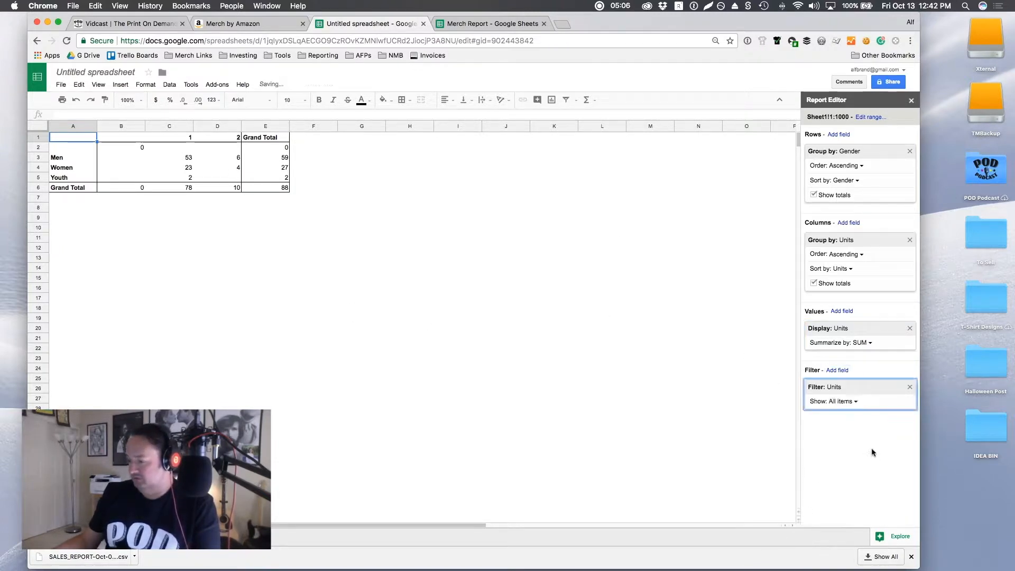
click(854, 403)
click(778, 451)
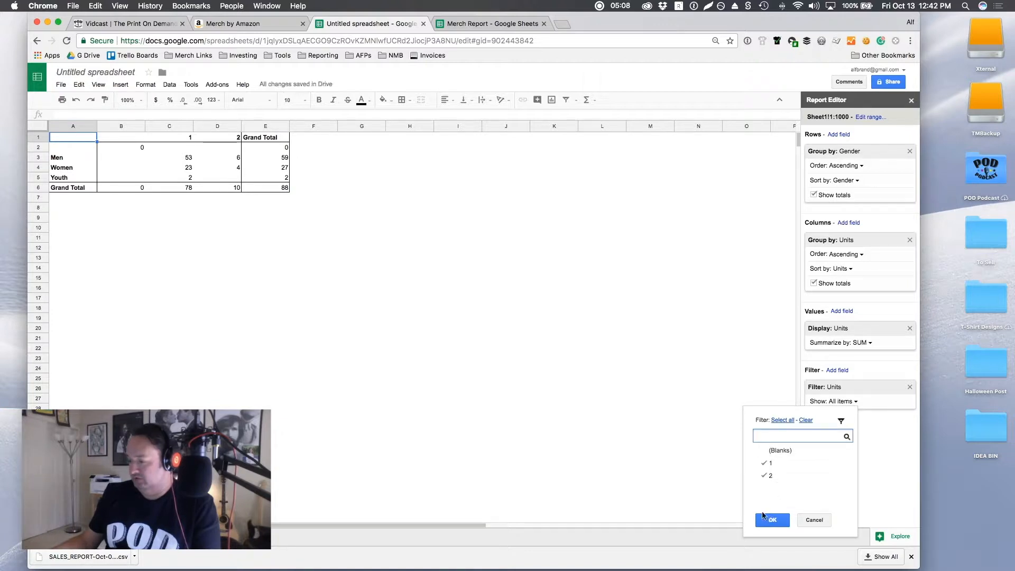
click(772, 520)
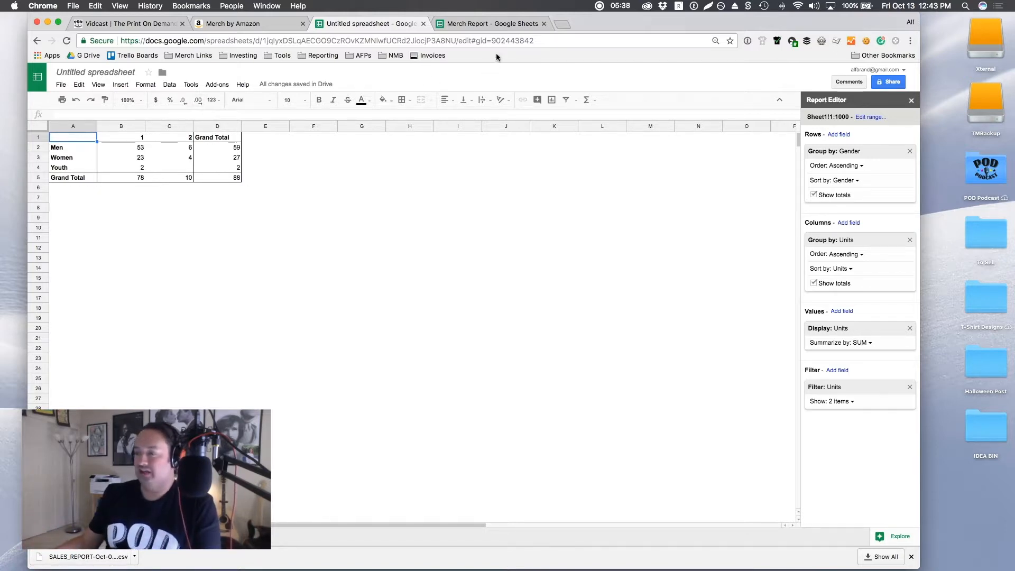
Step: Switch to the Merch Report spreadsheet to view its dashboard
click(491, 25)
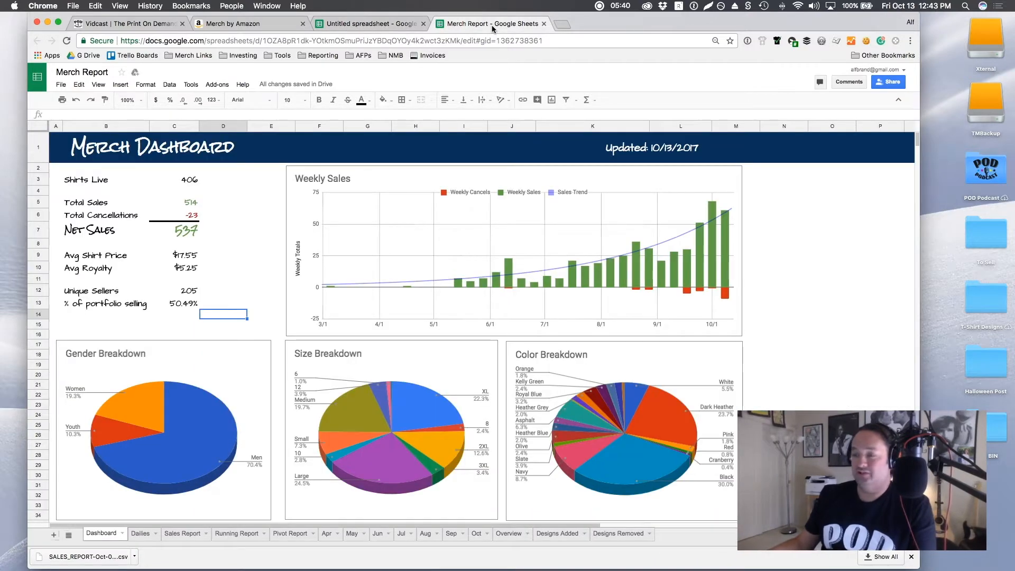